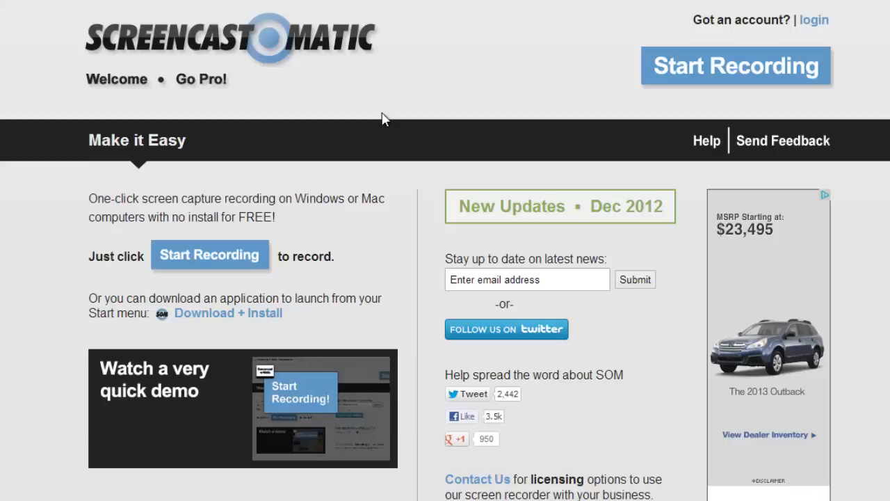
# - Launch the online screen recorder and allow its RunApplet Java application to run
pyautogui.click(232, 263)
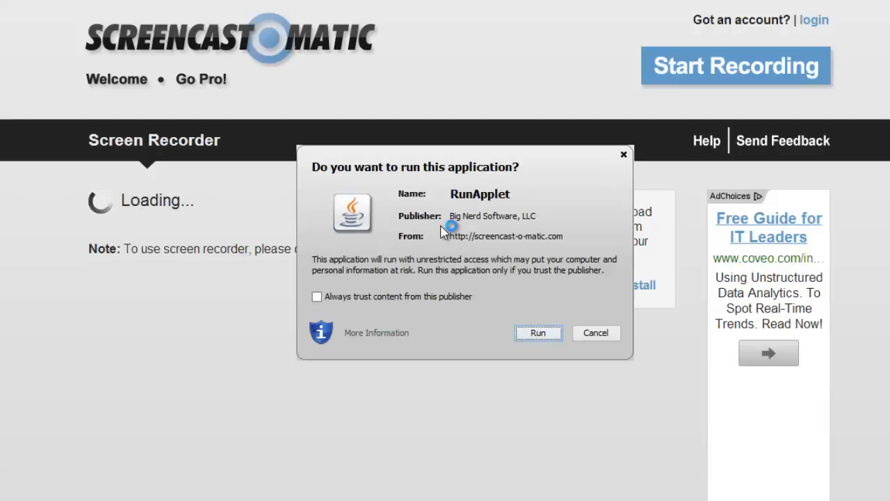
pyautogui.click(529, 336)
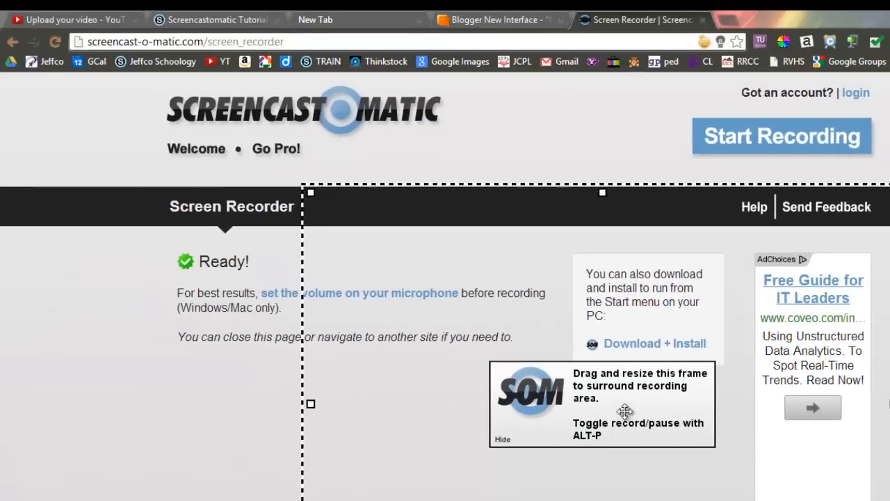
# - Switch to the Blogger presentation and fit the recording frame around its title slide at about 820 x 598
pyautogui.moveTo(625, 410); pyautogui.dragTo(561, 351)
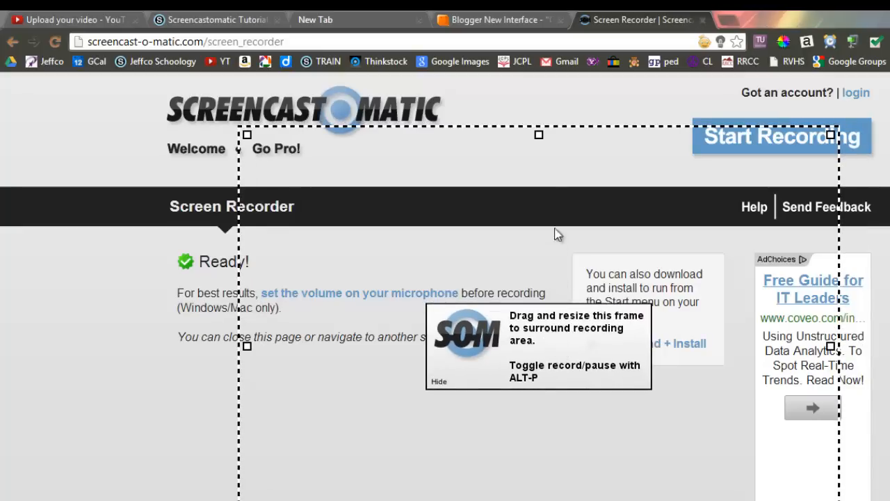
pyautogui.click(489, 21)
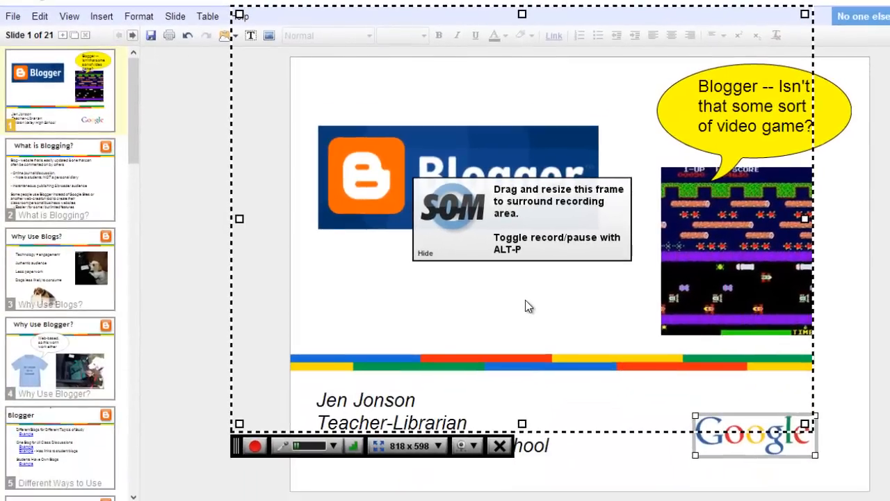
pyautogui.moveTo(528, 300); pyautogui.dragTo(552, 324)
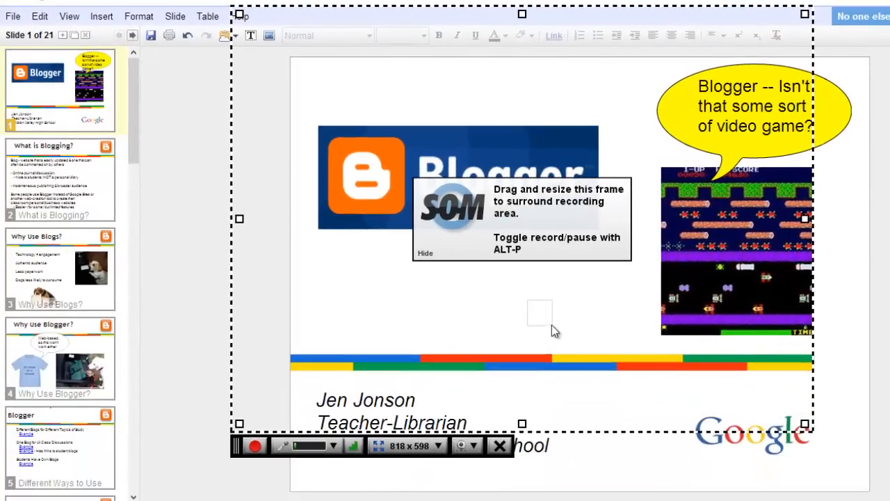
pyautogui.moveTo(513, 236); pyautogui.dragTo(565, 281)
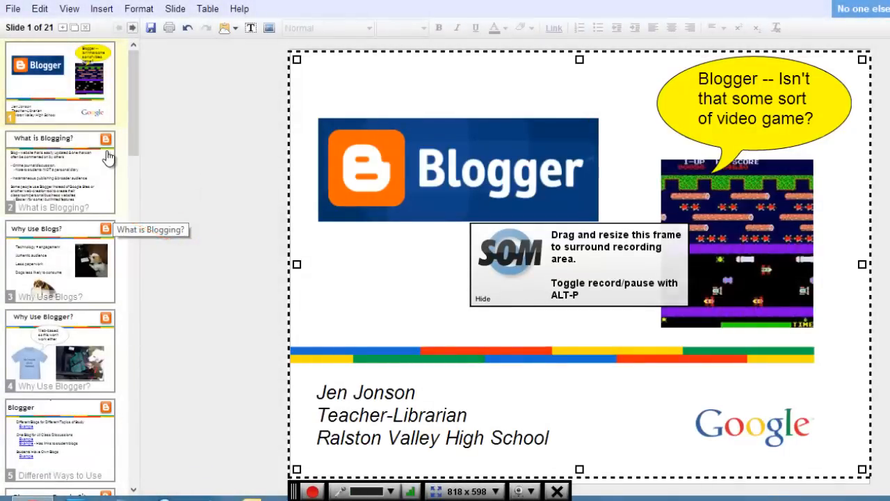
pyautogui.moveTo(297, 264)
pyautogui.mouseDown()
pyautogui.moveTo(185, 258)
pyautogui.moveTo(295, 259)
pyautogui.mouseUp()
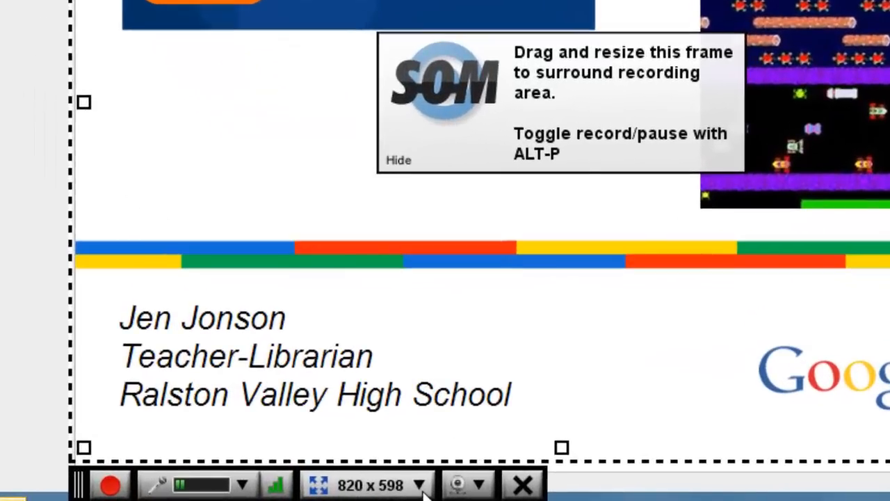
# - Choose the Yeti Stereo Microphone as the recording's audio source and check the frame size and webcam options
pyautogui.click(420, 486)
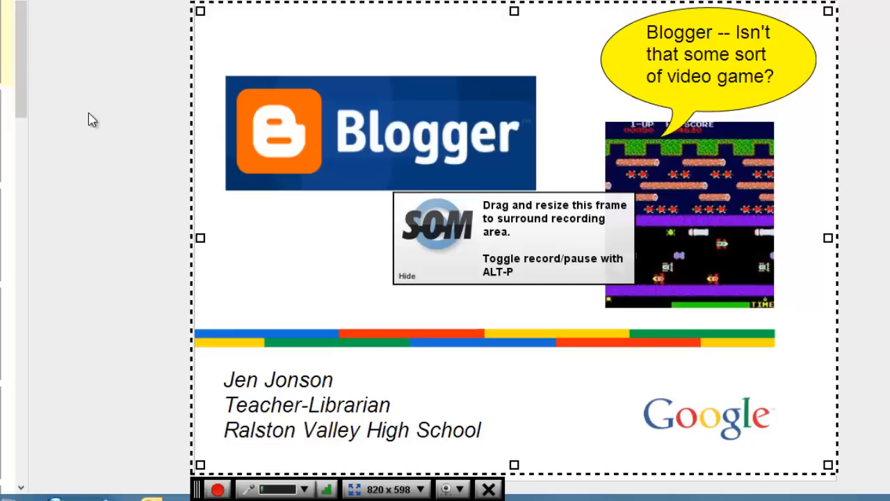
pyautogui.click(306, 490)
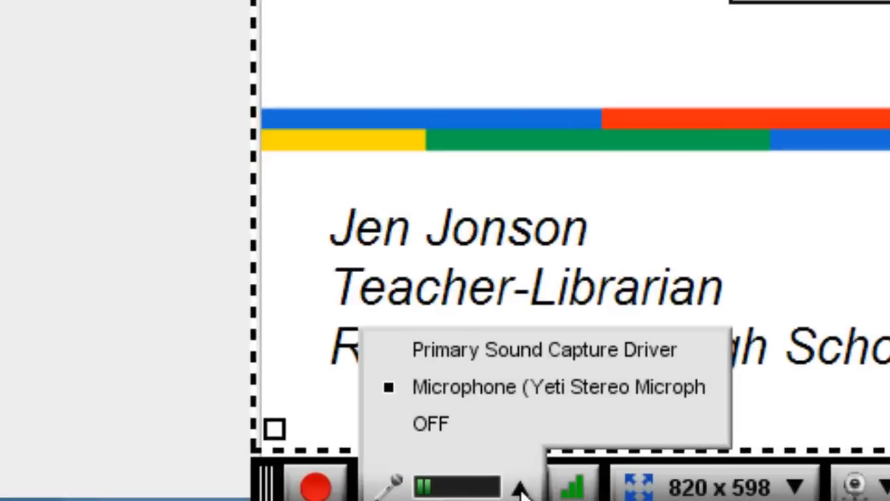
pyautogui.click(498, 394)
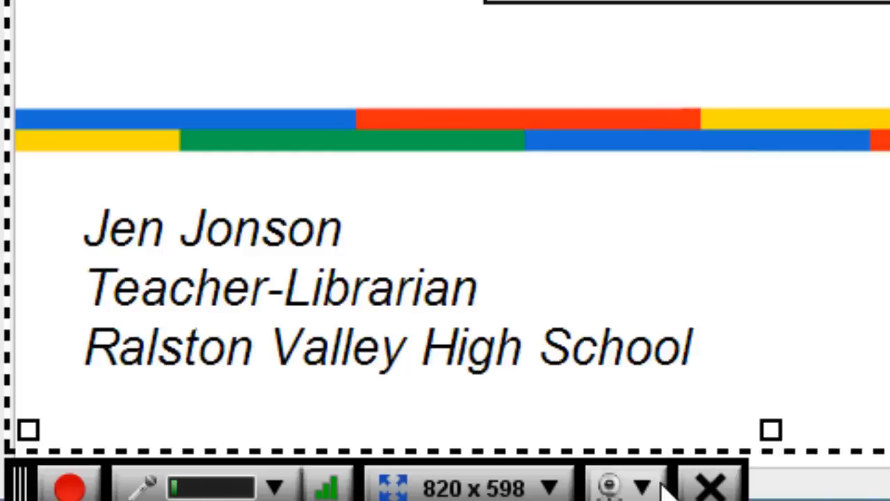
pyautogui.click(640, 487)
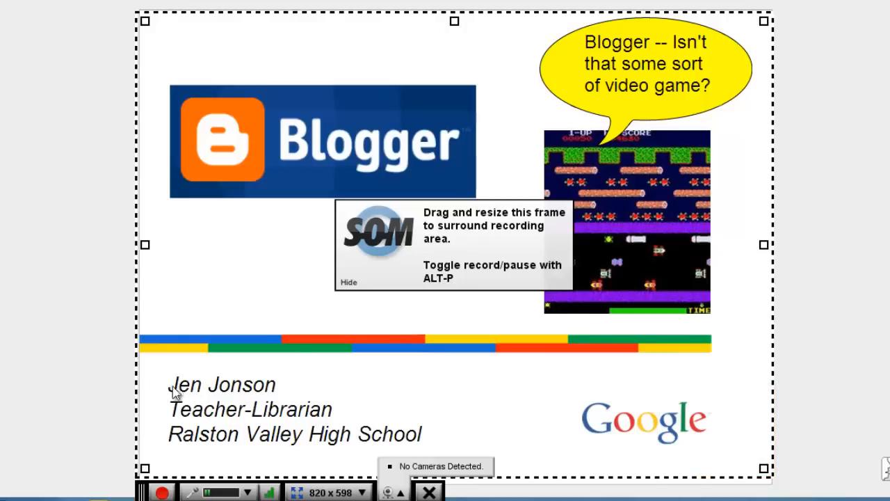
# - Record the title slide, pause to advance to the "What is Blogging?" slide, and resume recording
pyautogui.moveTo(275, 331)
pyautogui.mouseDown()
pyautogui.moveTo(244, 372)
pyautogui.moveTo(236, 435)
pyautogui.mouseUp()
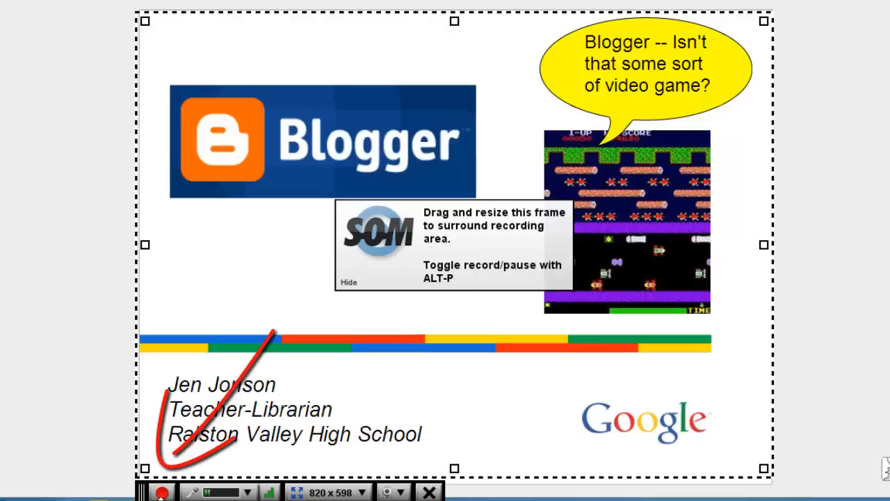
pyautogui.click(162, 493)
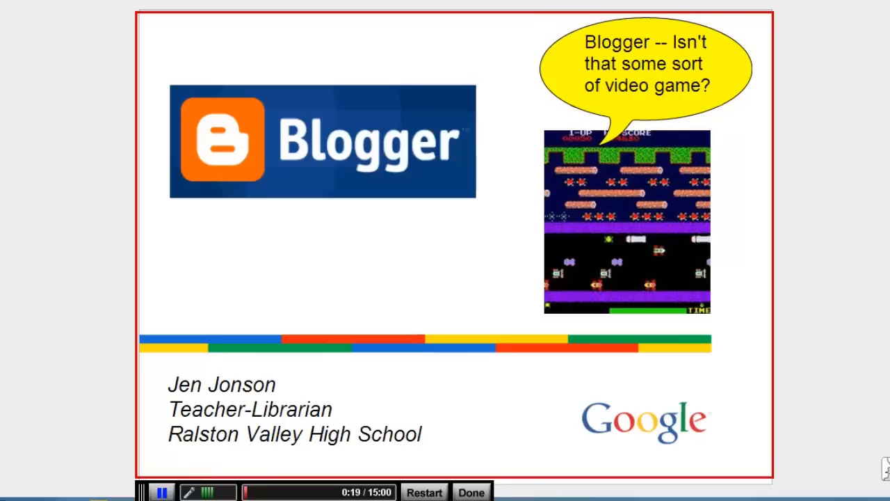
pyautogui.click(161, 493)
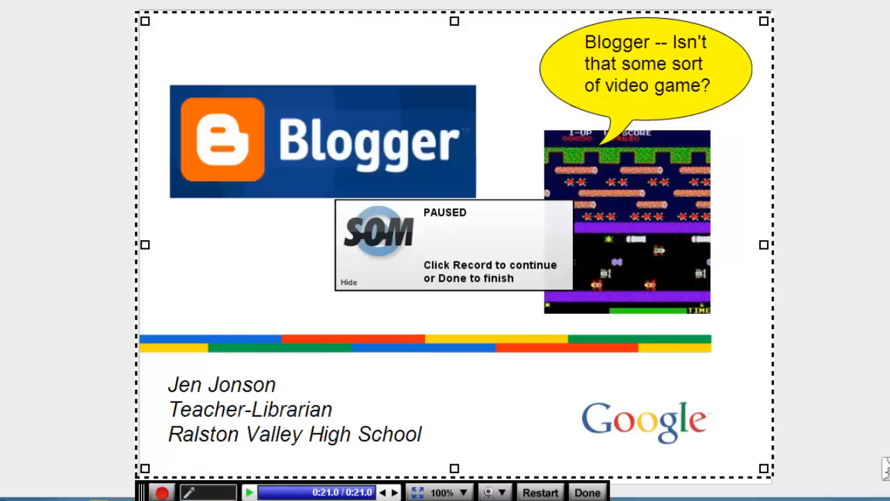
pyautogui.press('Right')
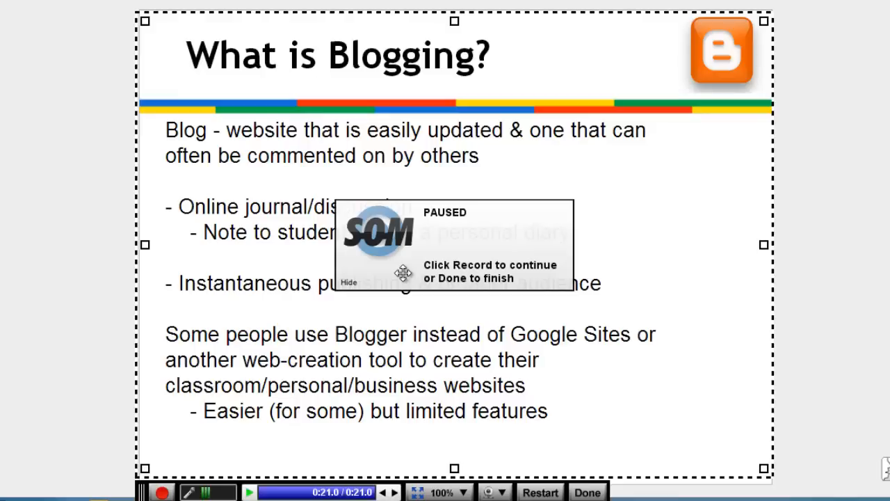
pyautogui.click(162, 492)
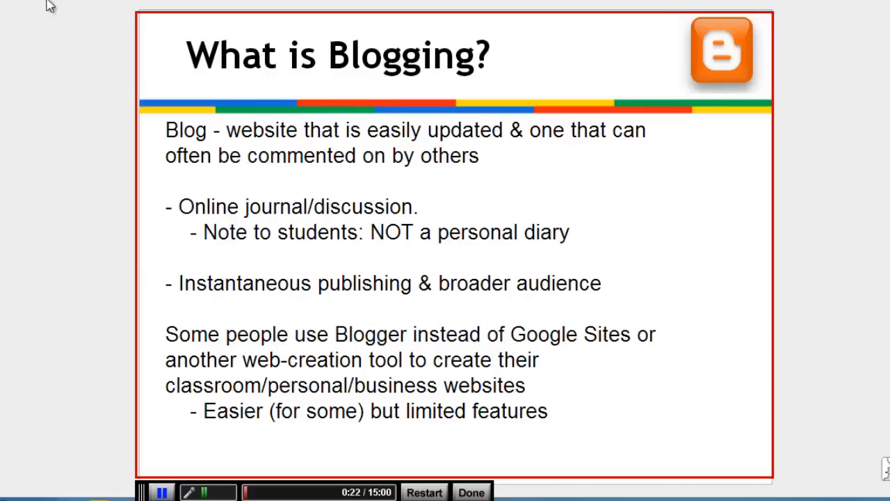
pyautogui.click(524, 184)
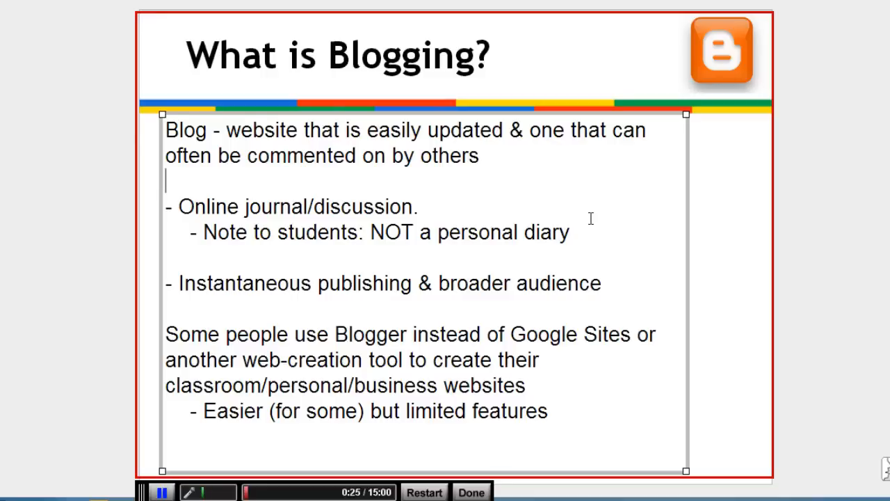
pyautogui.click(746, 253)
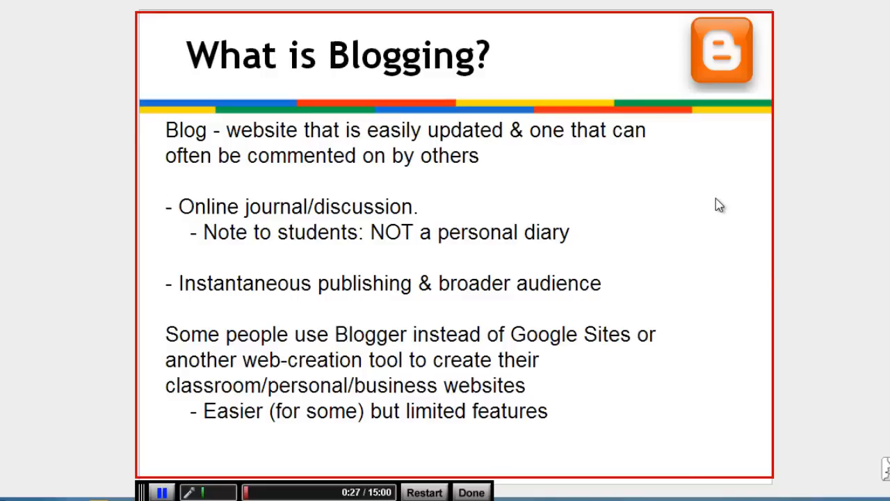
pyautogui.click(614, 61)
pyautogui.click(642, 165)
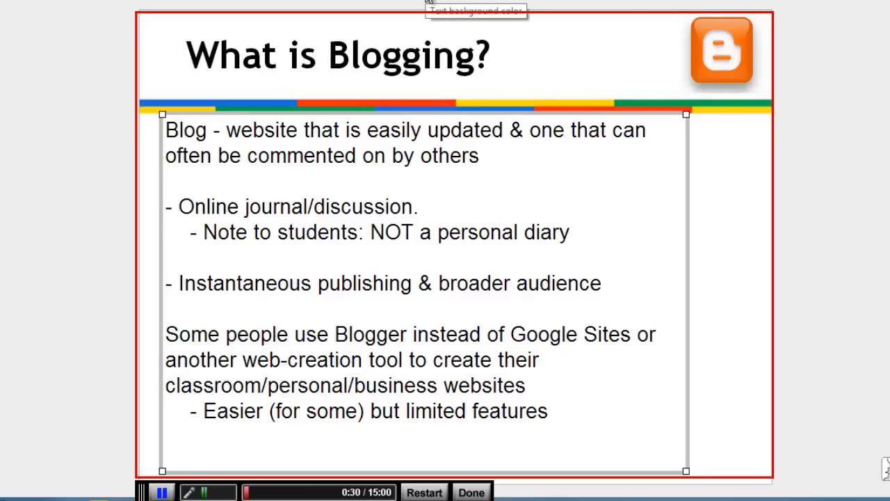
# - Insert a drawing made of several freehand strokes on the "What is Blogging?" slide
pyautogui.click(313, 25)
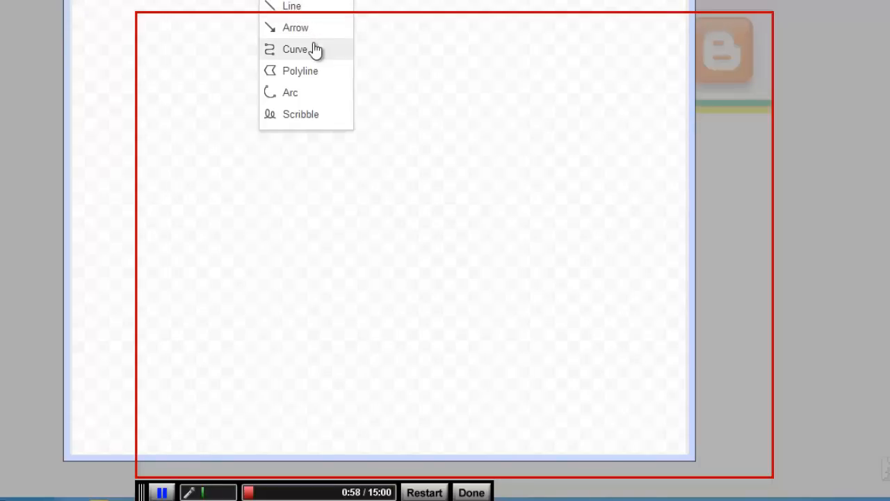
pyautogui.click(315, 48)
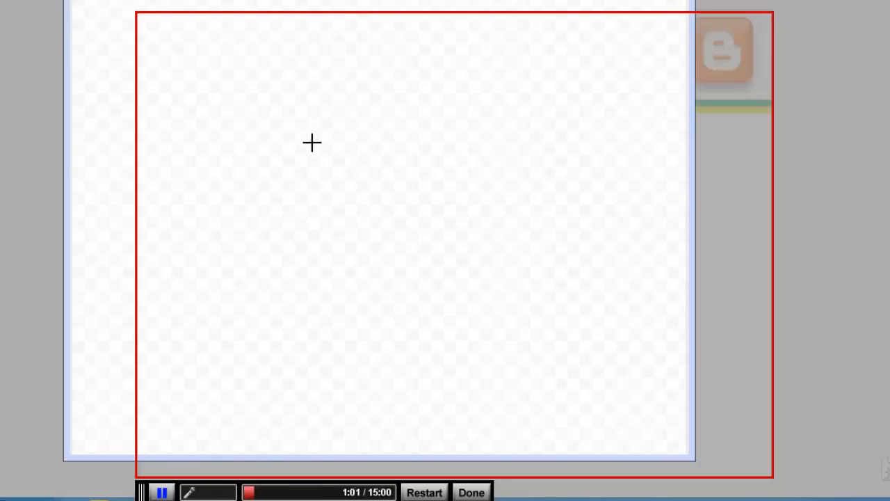
pyautogui.click(334, 141)
pyautogui.moveTo(318, 222)
pyautogui.mouseDown()
pyautogui.moveTo(374, 244)
pyautogui.moveTo(379, 286)
pyautogui.mouseUp()
pyautogui.moveTo(431, 213); pyautogui.dragTo(446, 257)
pyautogui.moveTo(404, 162); pyautogui.dragTo(429, 143)
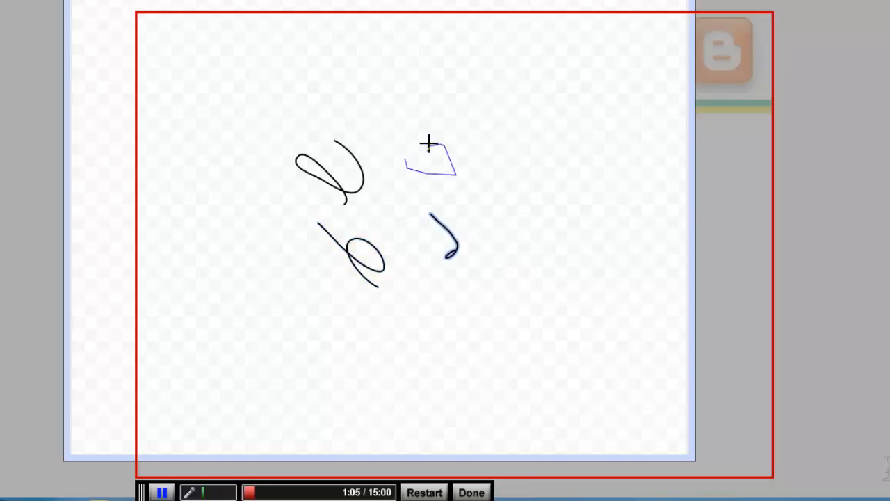
pyautogui.moveTo(393, 114); pyautogui.dragTo(389, 124)
pyautogui.moveTo(346, 104)
pyautogui.mouseDown()
pyautogui.moveTo(364, 115)
pyautogui.moveTo(336, 144)
pyautogui.mouseUp()
pyautogui.moveTo(237, 137); pyautogui.dragTo(251, 202)
pyautogui.moveTo(219, 257); pyautogui.dragTo(261, 273)
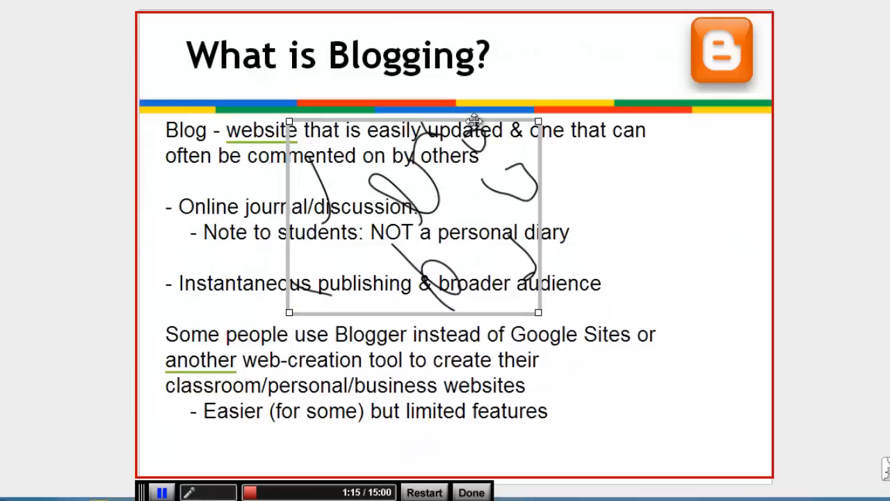
# - Shift the freehand drawing toward the slide's lower right and delete it from the slide
pyautogui.moveTo(487, 135)
pyautogui.mouseDown()
pyautogui.moveTo(614, 206)
pyautogui.moveTo(684, 167)
pyautogui.mouseUp()
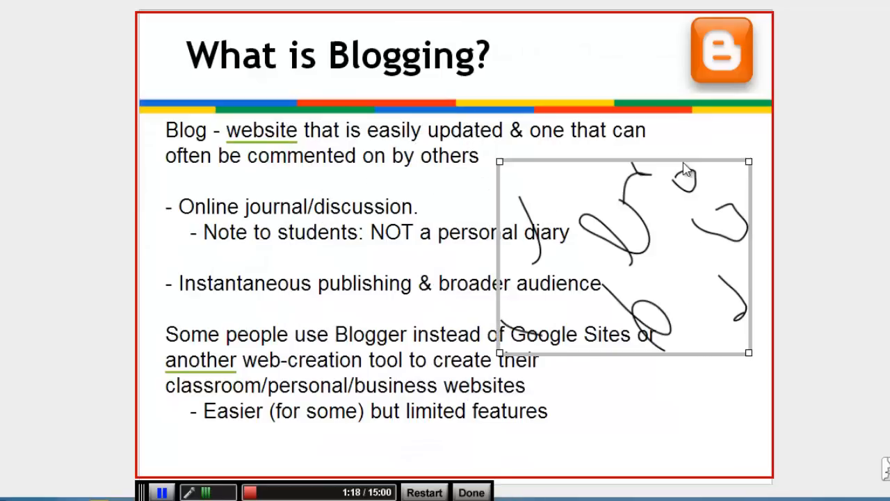
pyautogui.press('Delete')
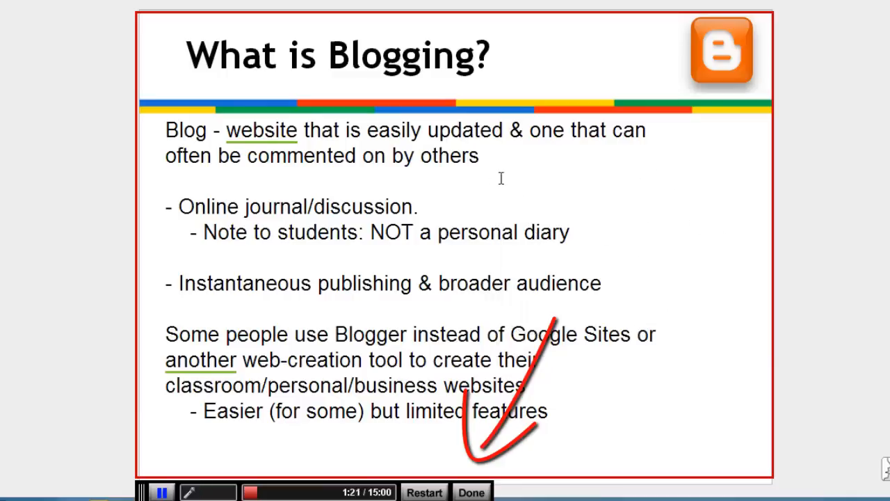
# - Finish the recording and play it back in the preview
pyautogui.click(472, 493)
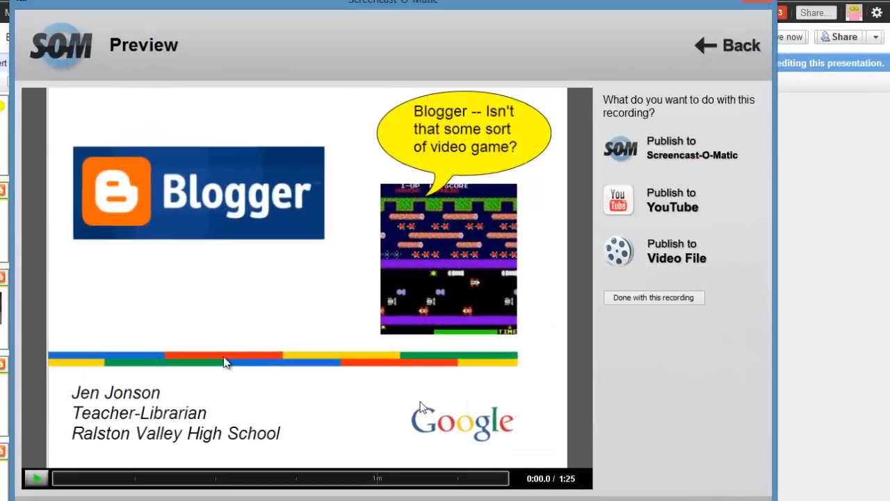
pyautogui.click(37, 478)
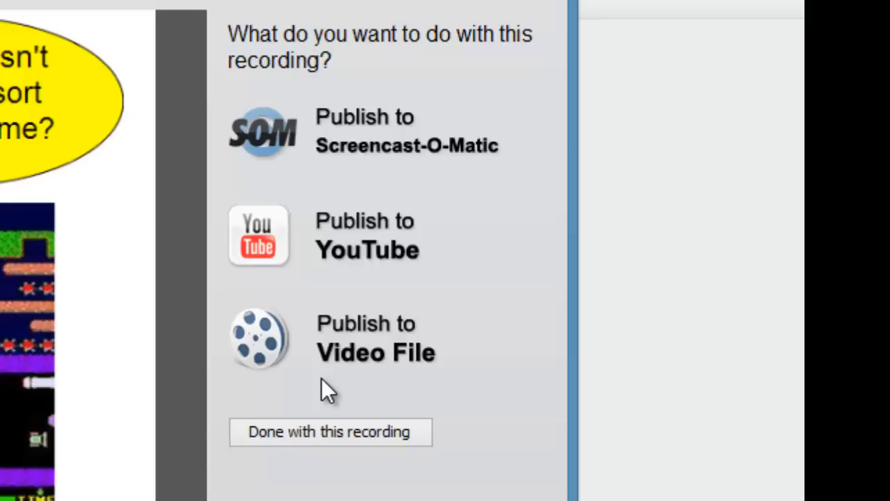
# - Choose to publish the recording to YouTube with the title "Screencastomatic" and the description "practice"
pyautogui.click(334, 243)
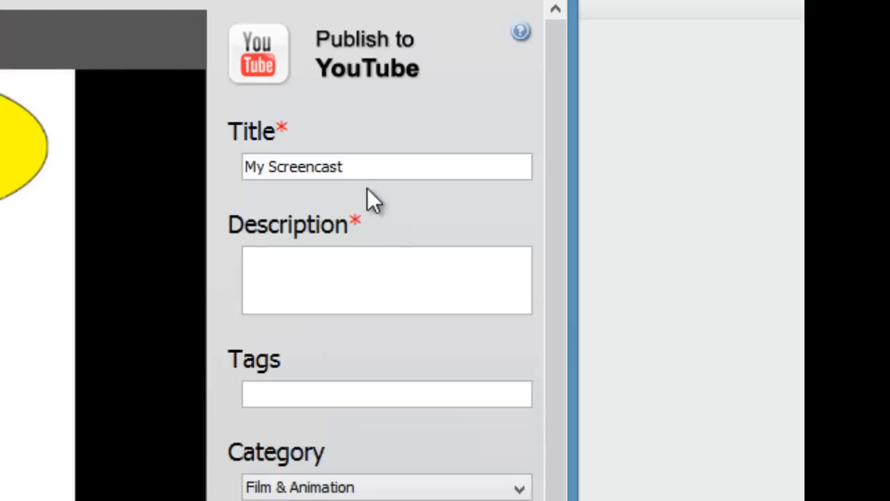
pyautogui.moveTo(371, 167); pyautogui.dragTo(193, 129)
pyautogui.write('Screencastomatic')
pyautogui.press('Tab')
pyautogui.write('practice')
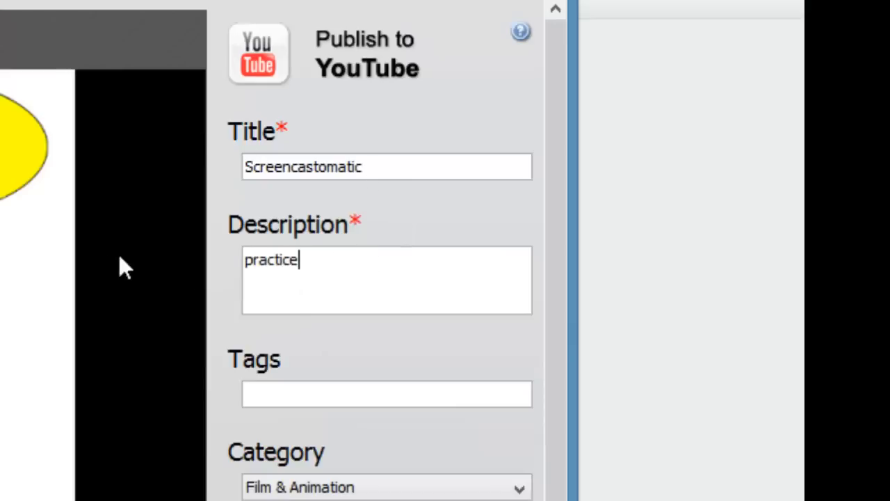
# - Set the YouTube video's category to Education and its privacy to public
pyautogui.click(447, 487)
pyautogui.scroll(-2, 414, 240)
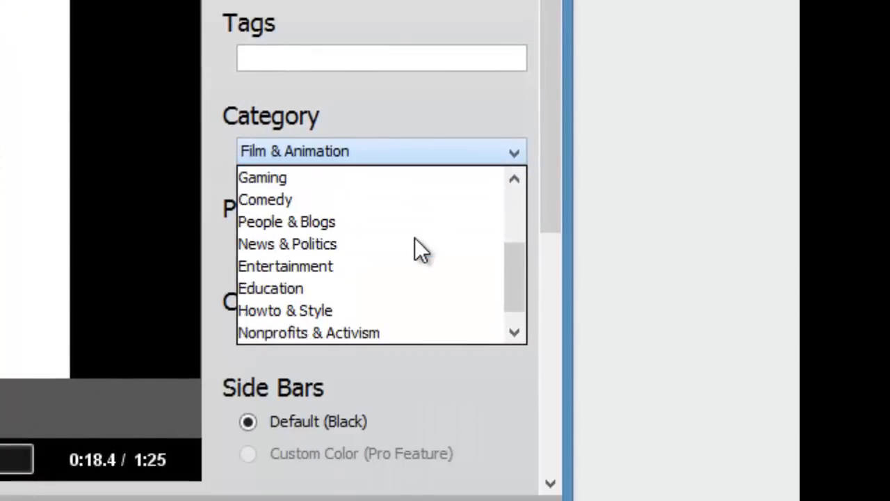
pyautogui.click(417, 288)
pyautogui.click(423, 250)
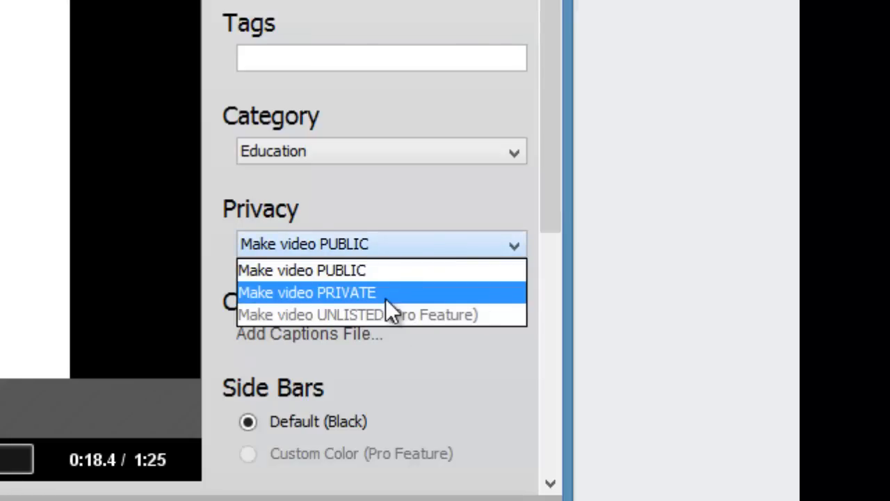
pyautogui.click(385, 276)
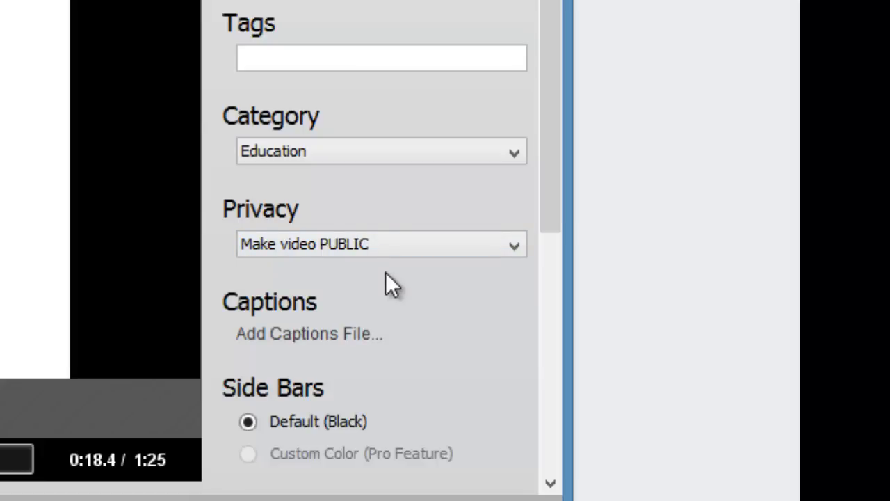
# - Start the upload to YouTube and launch the web browser sign-in for adding a YouTube account
pyautogui.moveTo(551, 201); pyautogui.dragTo(604, 424)
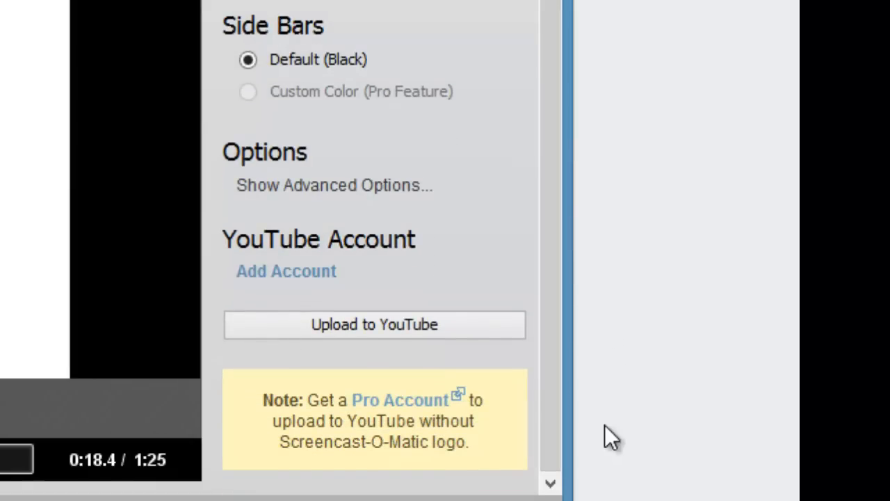
pyautogui.click(343, 328)
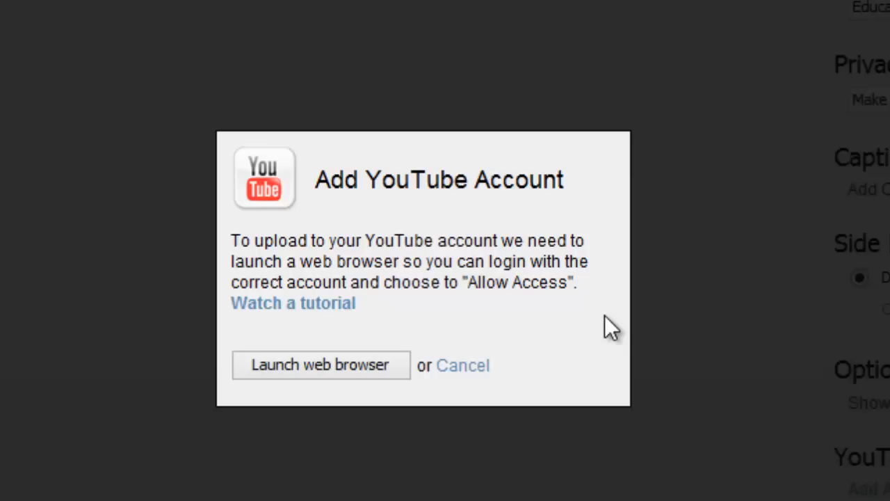
pyautogui.click(310, 366)
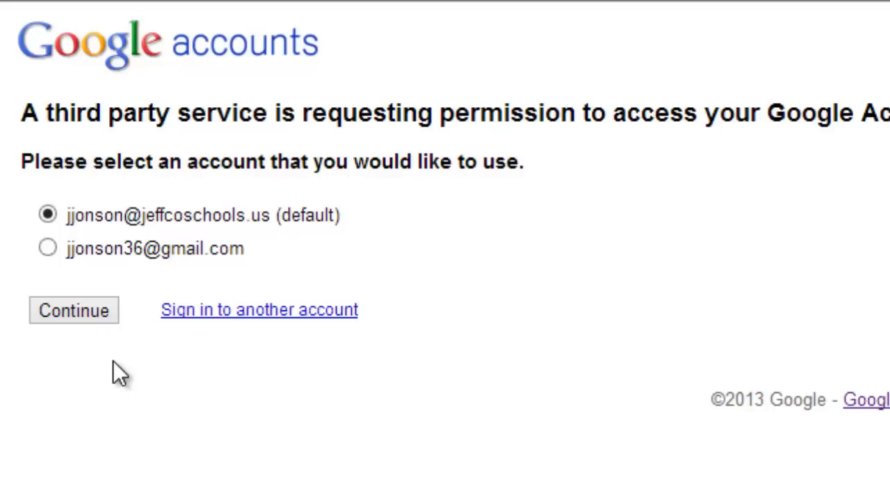
# - Grant Screencast-O-Matic access to YouTube with the default Google account, complete the upload with the account remembered, and leave the completed tasks
pyautogui.click(76, 310)
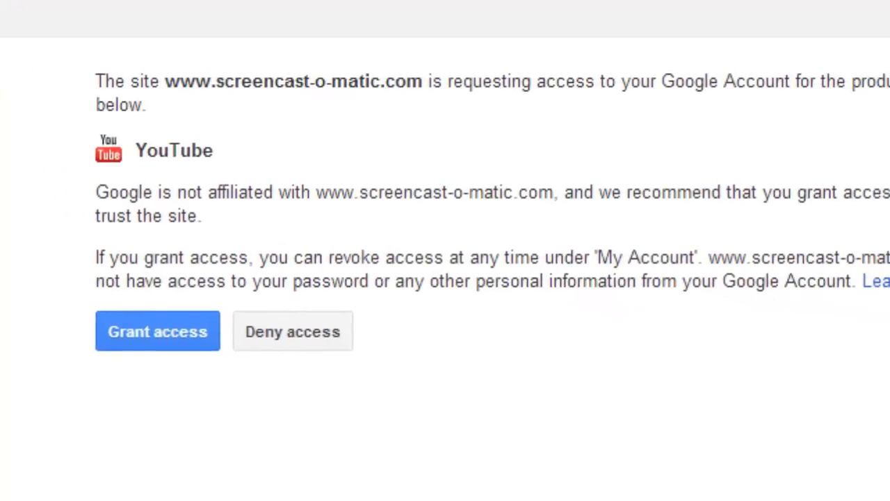
pyautogui.click(160, 336)
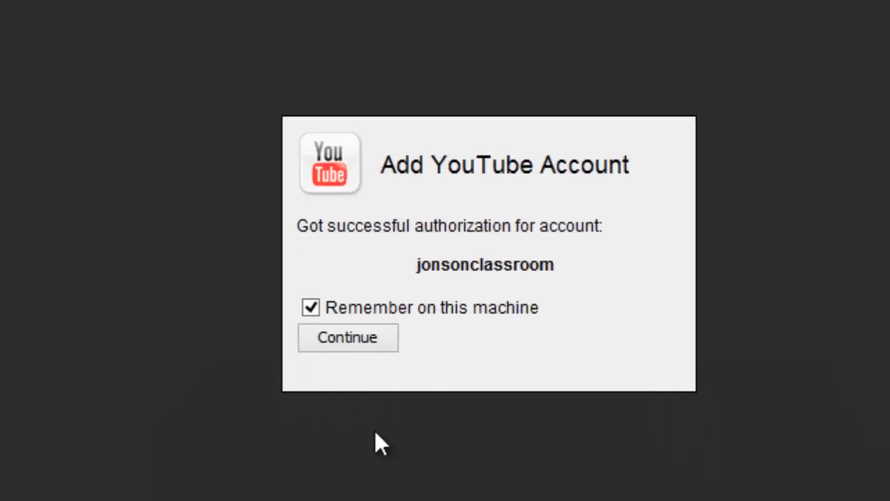
pyautogui.click(361, 342)
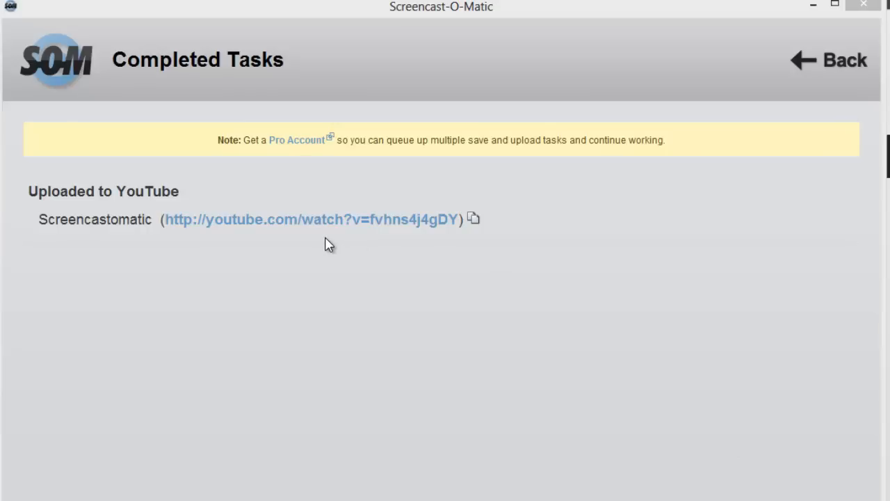
pyautogui.click(828, 58)
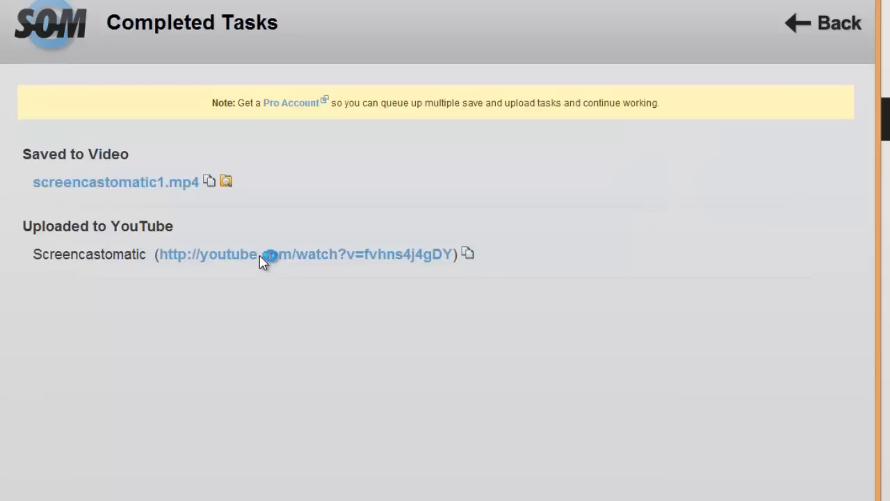
# - Open the uploaded Screencastomatic video on YouTube in the web browser, pause it and go to the Video Manager
pyautogui.click(262, 256)
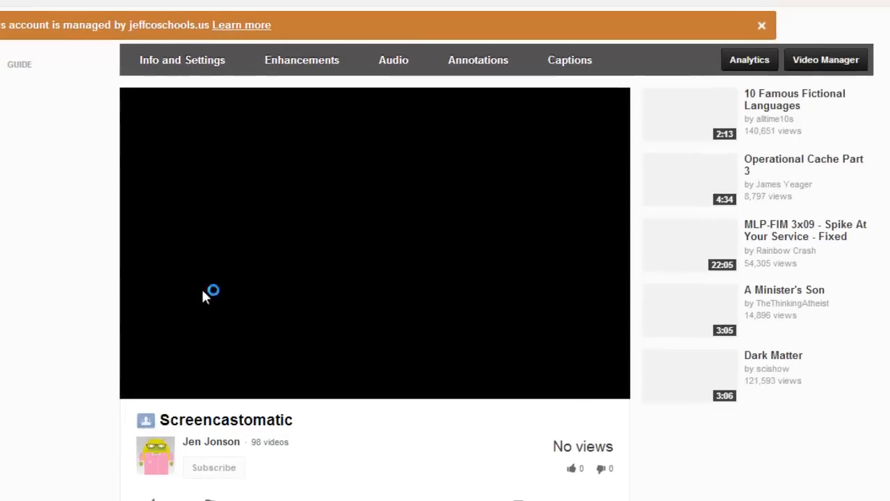
pyautogui.click(142, 388)
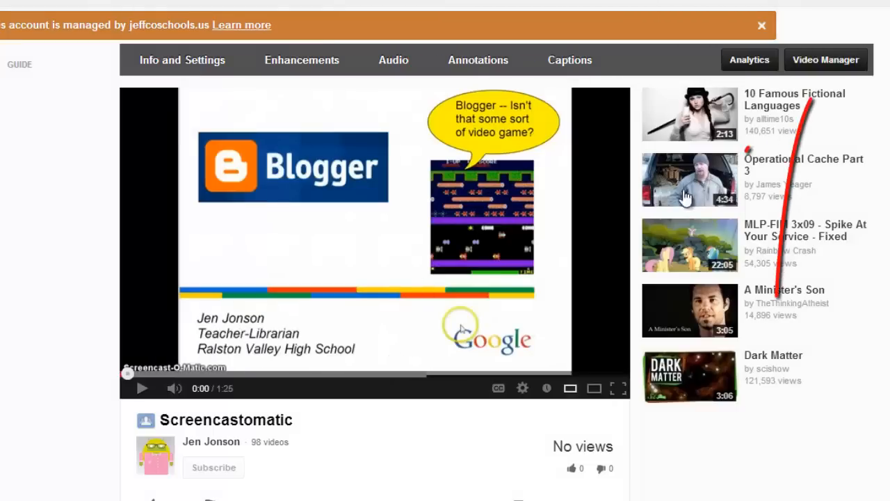
pyautogui.click(860, 61)
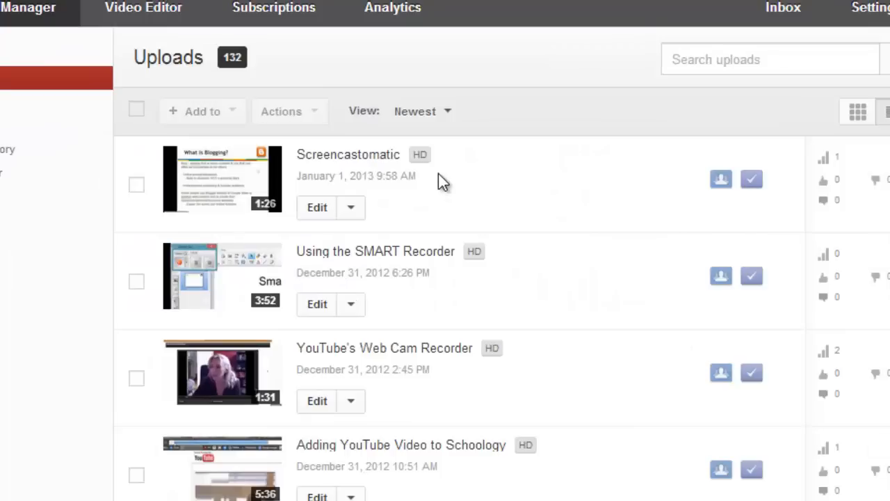
# - Set the Screencastomatic video's privacy to Unlisted in its settings and save the changes
pyautogui.click(722, 182)
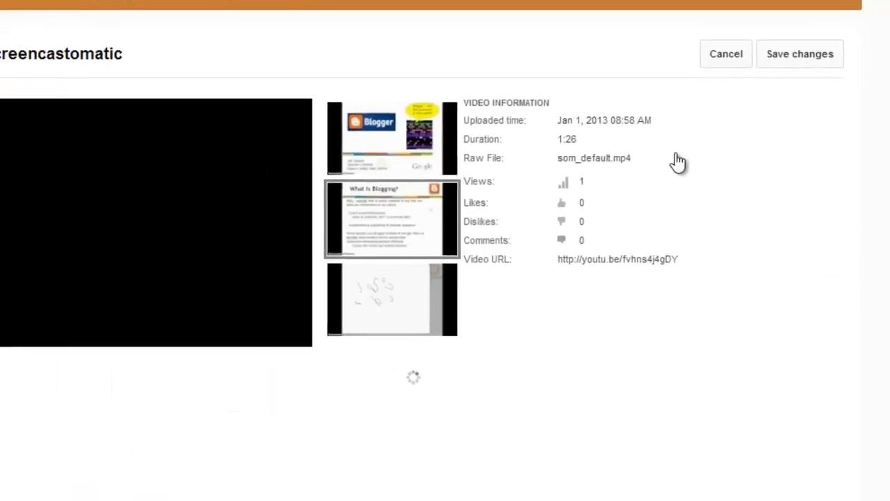
pyautogui.scroll(-1, 583, 313)
pyautogui.click(576, 297)
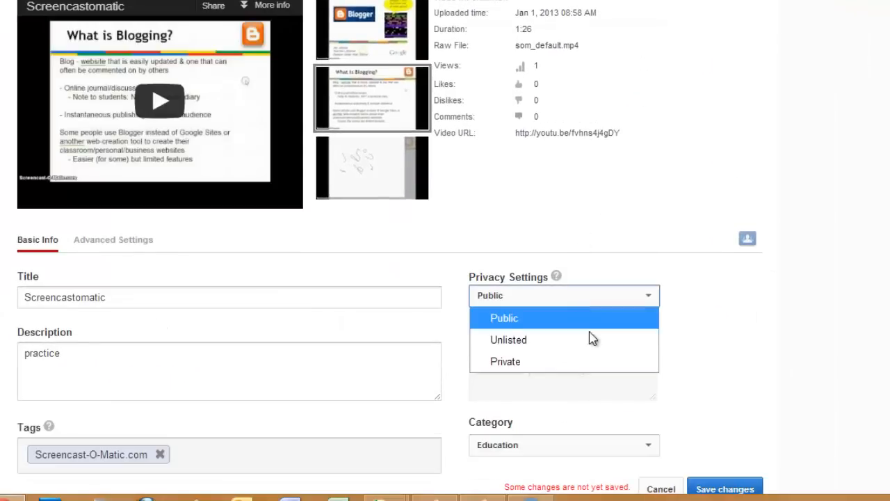
pyautogui.click(559, 339)
pyautogui.click(294, 355)
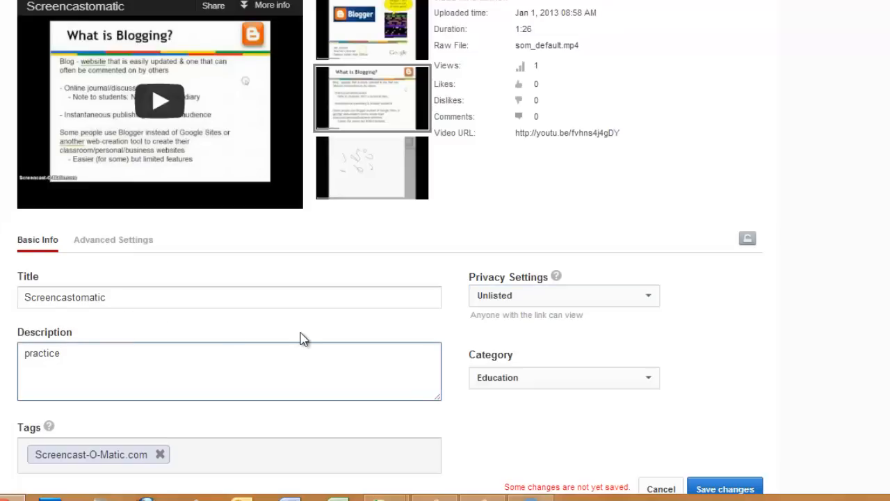
pyautogui.click(734, 4)
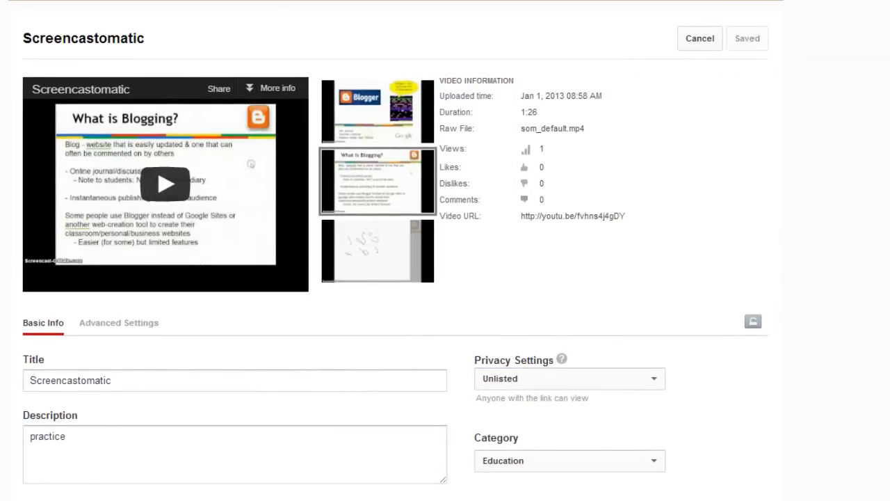